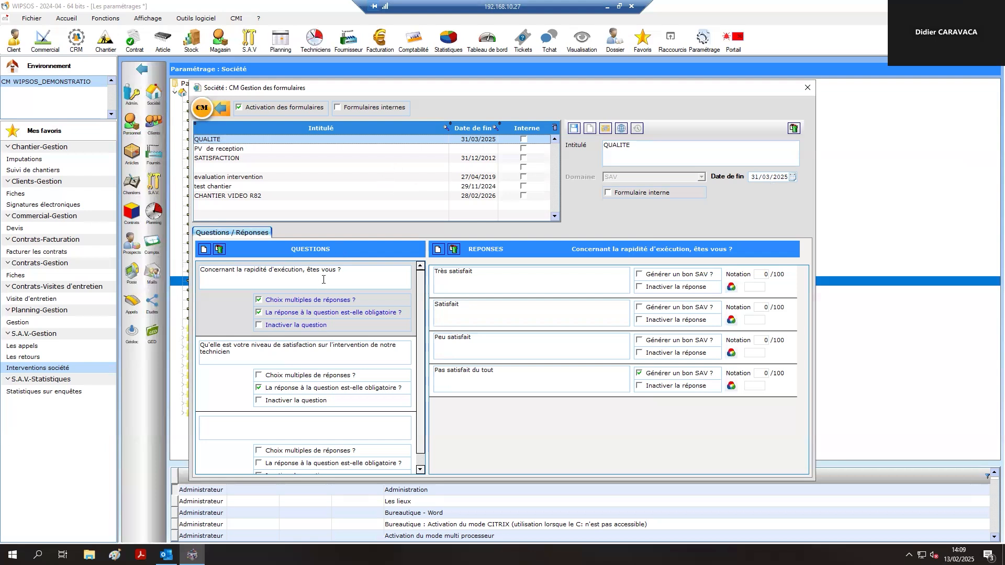
# Review the QUALITE form's survey e-mail template, web page template and questionnaire sending rules.
pyautogui.click(605, 129)
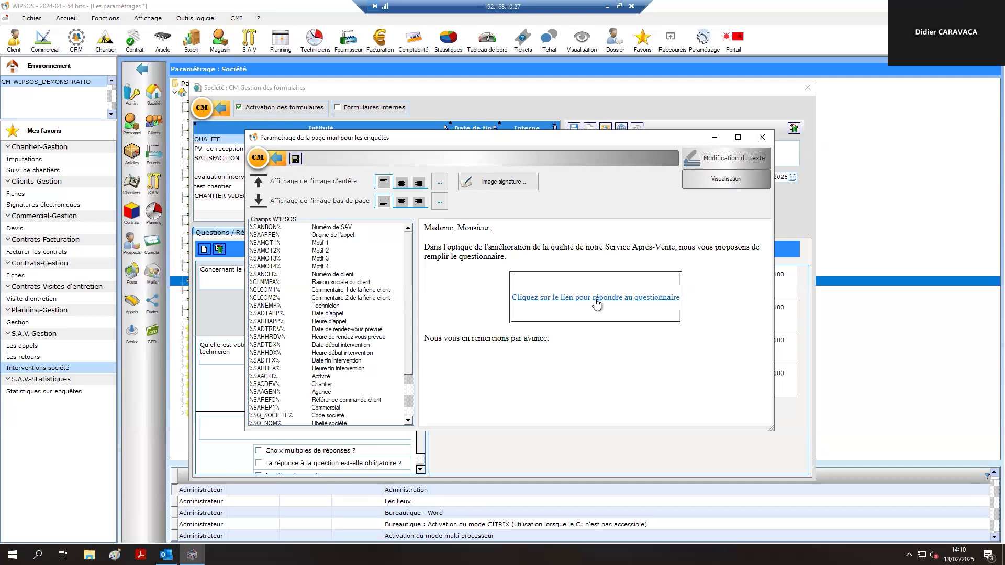
pyautogui.click(277, 159)
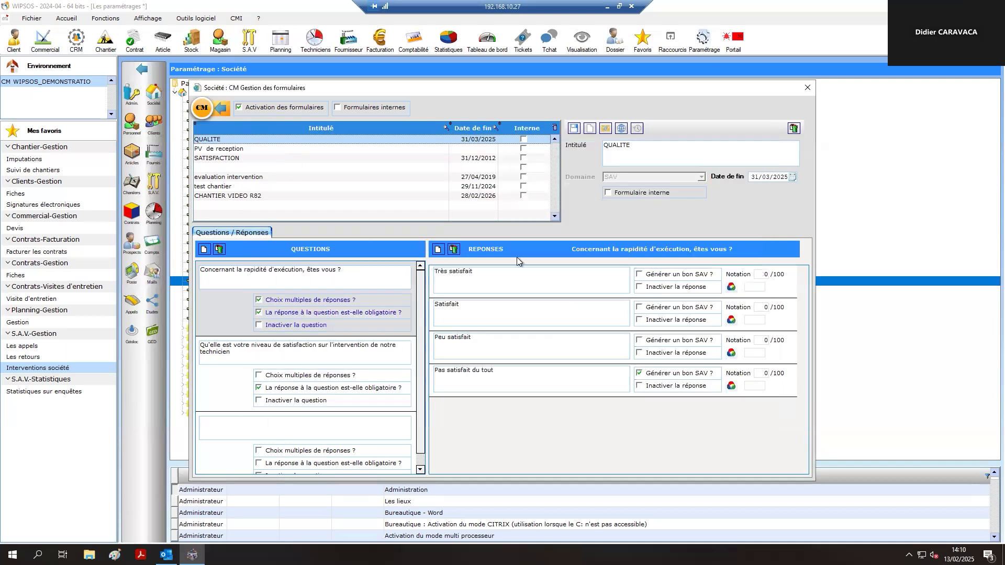
pyautogui.click(621, 130)
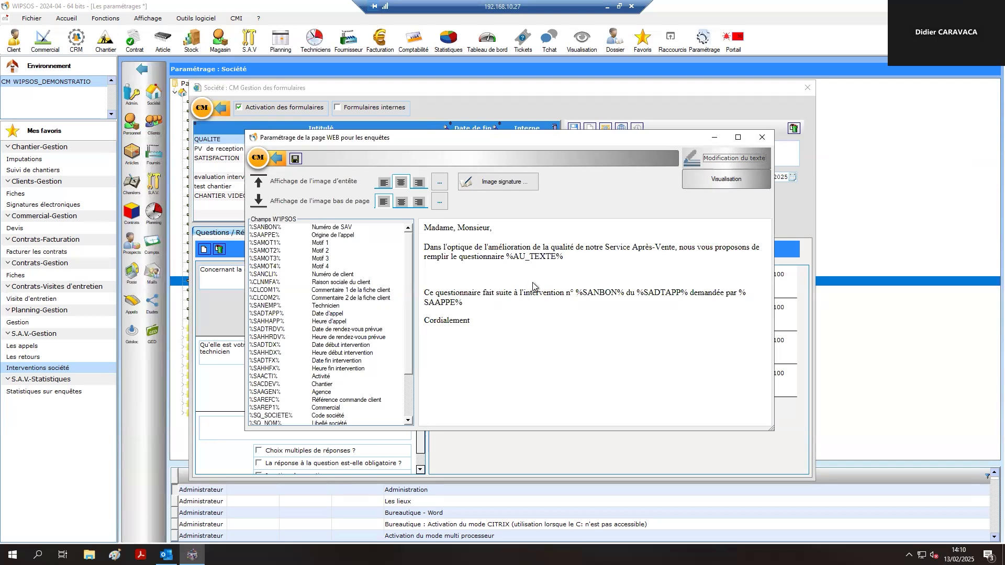
pyautogui.click(278, 158)
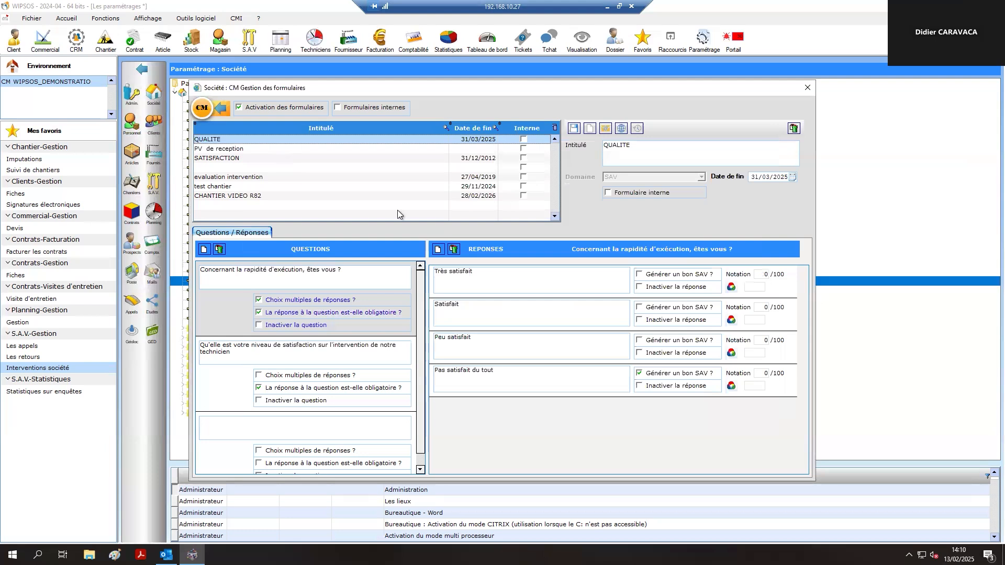
pyautogui.click(637, 129)
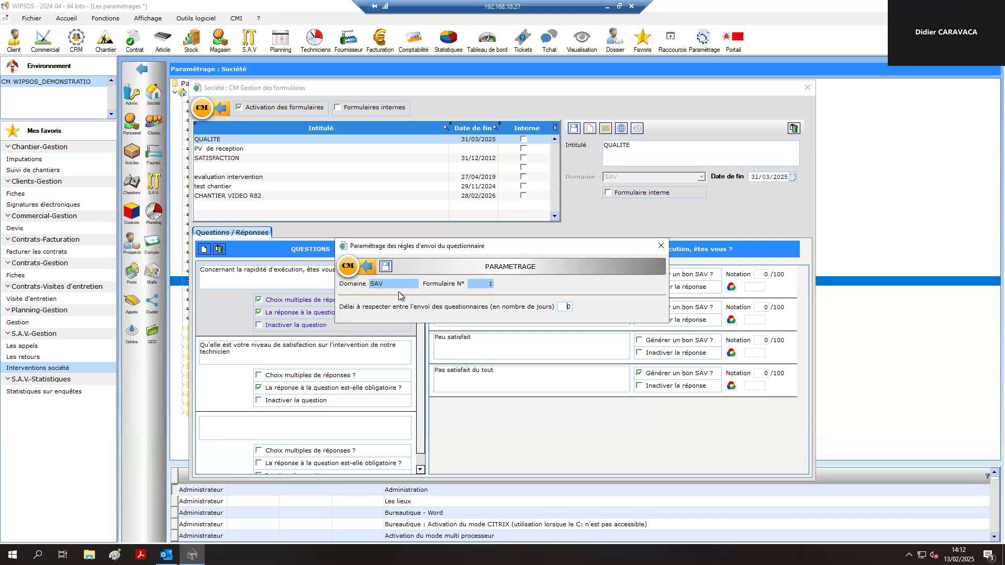
pyautogui.press('Escape')
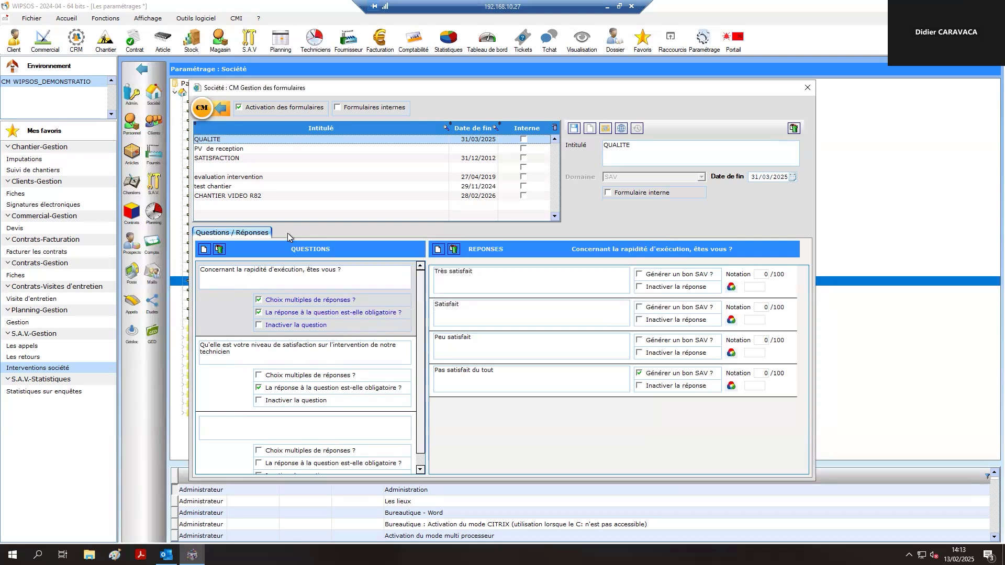
# Review the CHANTIER VIDEO R82 form's questions and its trigger keys, and close the form management window.
pyautogui.click(268, 196)
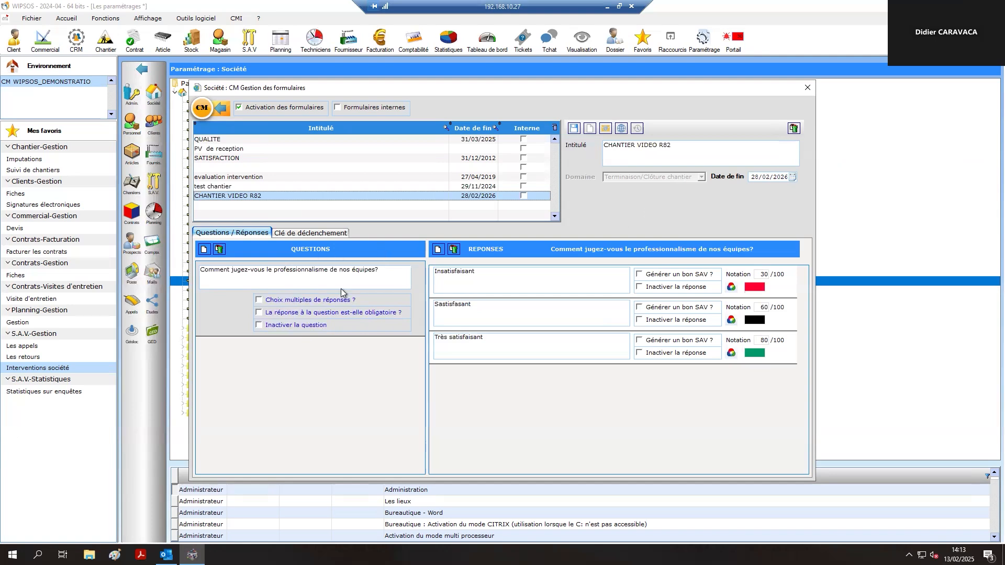
pyautogui.click(317, 235)
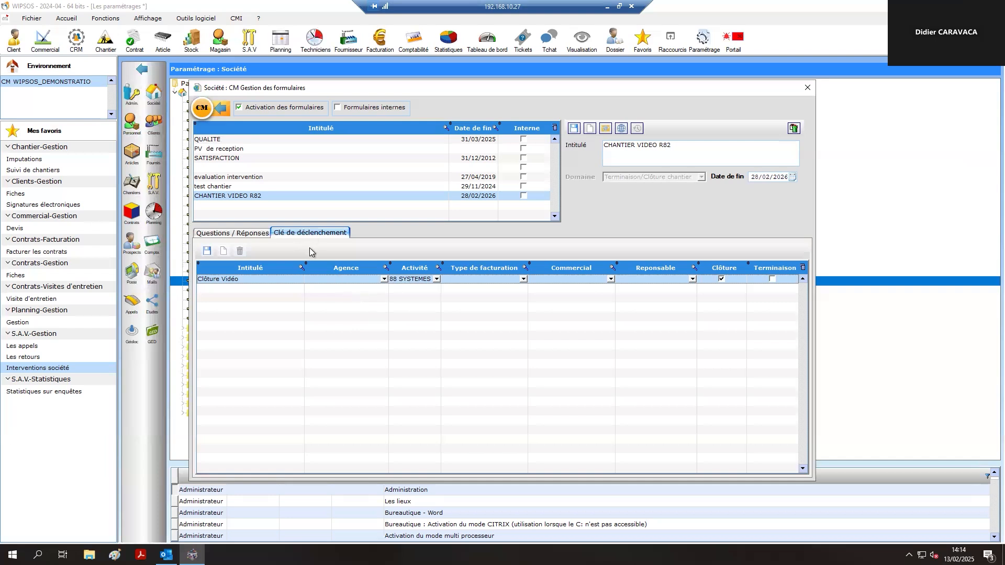
pyautogui.click(223, 108)
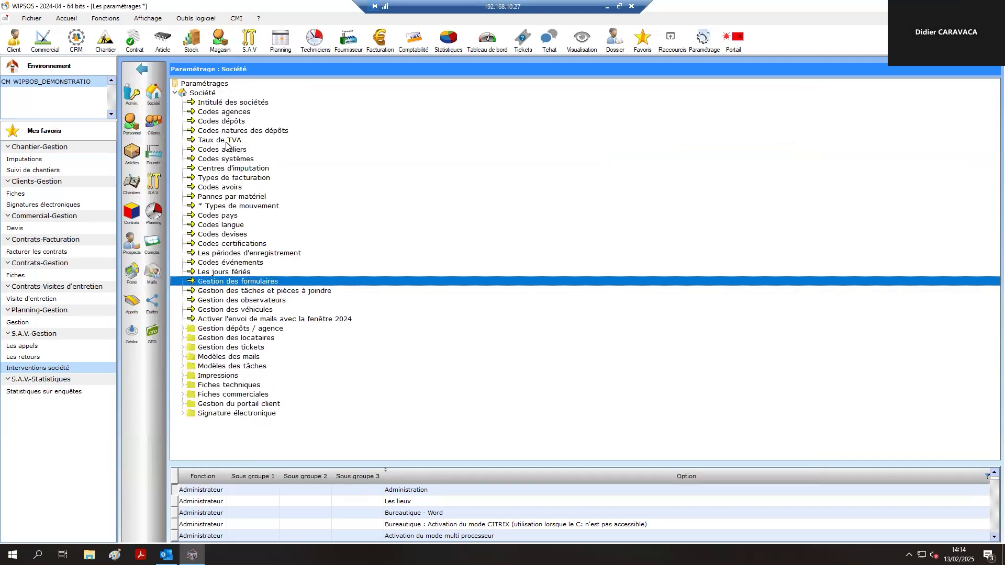
# Check which form is associated with the DEPANNAGE visit code in the S.A.V. settings and return to the home page.
pyautogui.click(153, 188)
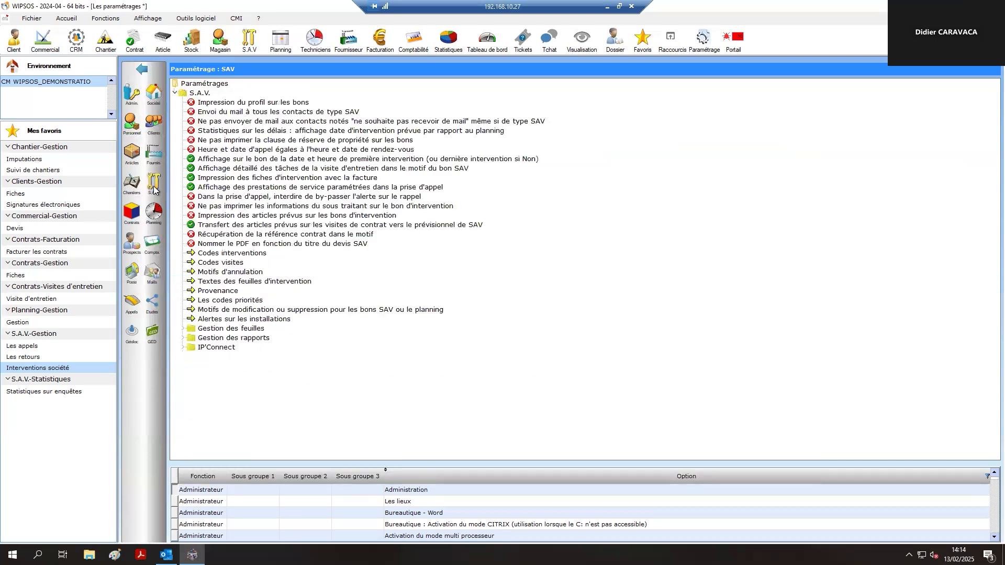
pyautogui.click(211, 261)
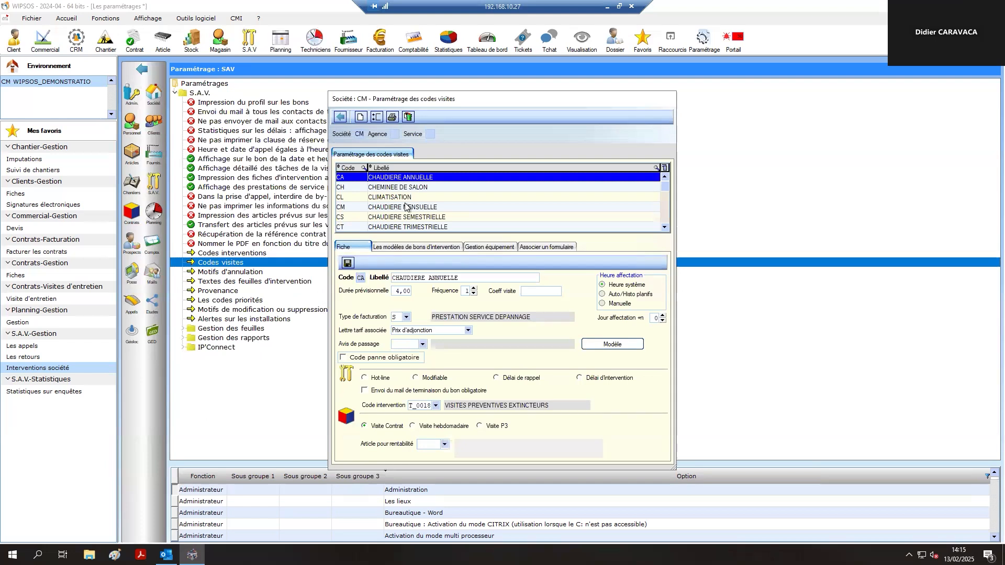
pyautogui.scroll(-2, 405, 206)
pyautogui.click(399, 179)
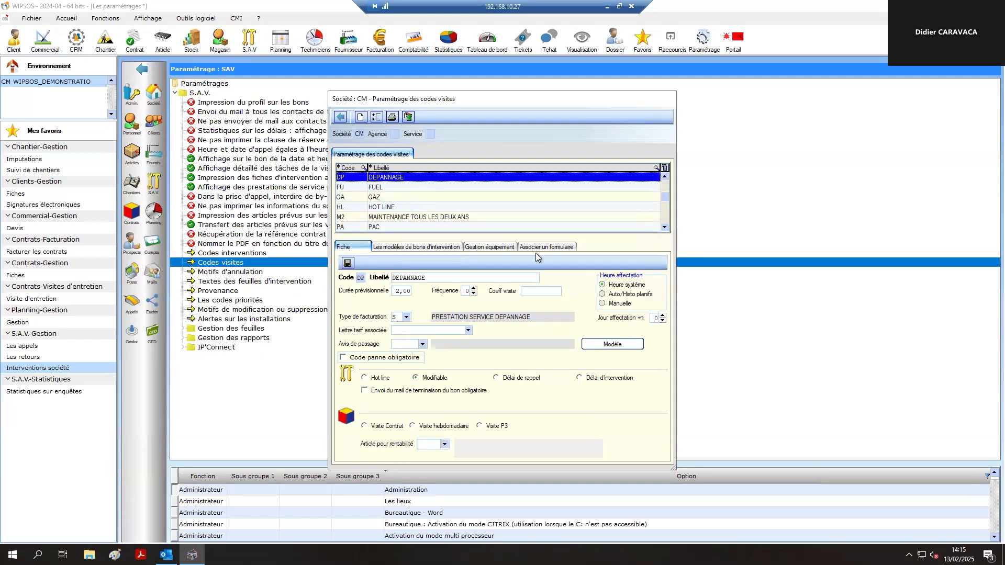
pyautogui.click(542, 247)
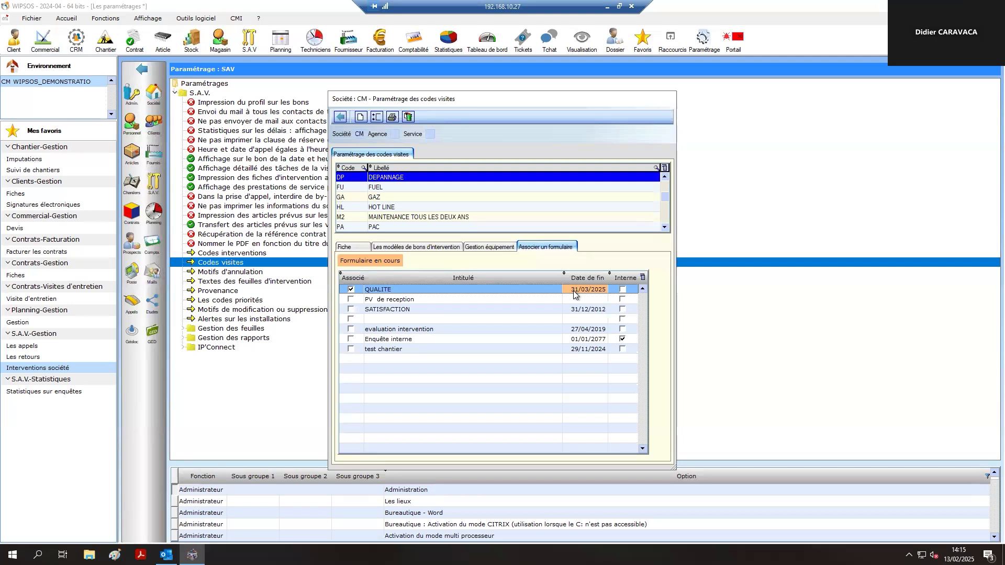
pyautogui.click(340, 121)
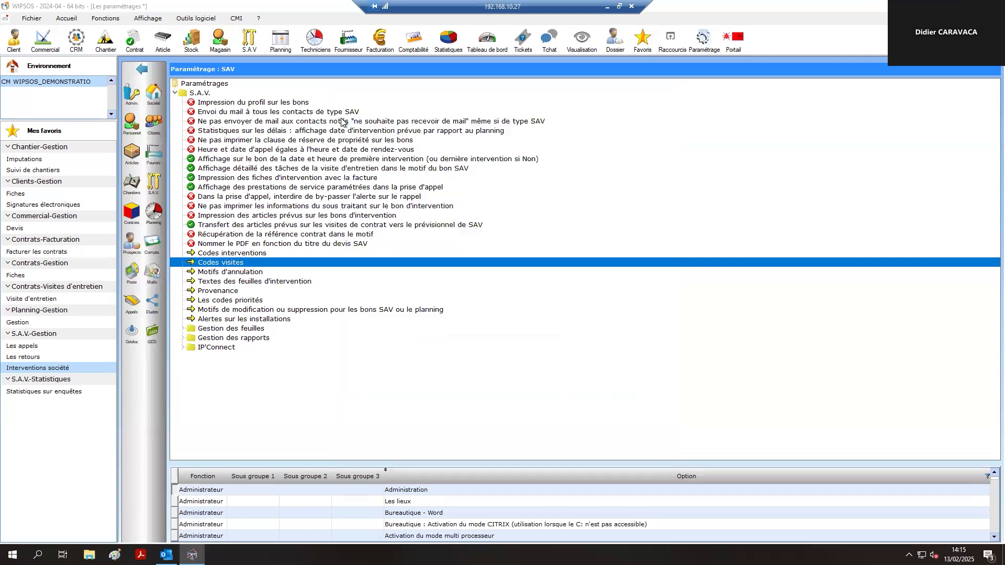
pyautogui.click(141, 69)
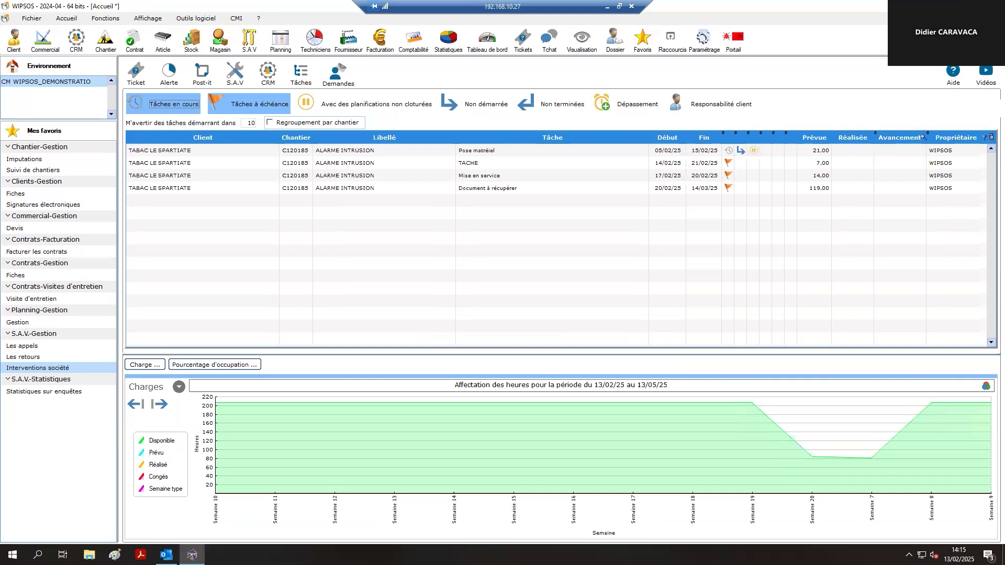
# Switch to Outlook, open the questionnaire link in the QUALITE e-mail, and enter the title Monsieur and the respondent's last name.
pyautogui.hotkey('alt', 'Tab')
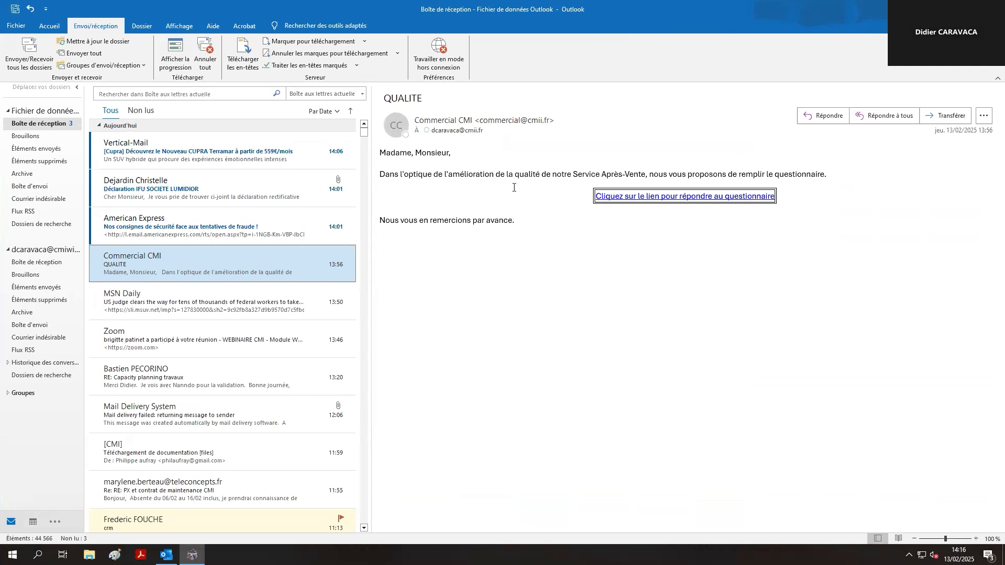
pyautogui.click(649, 197)
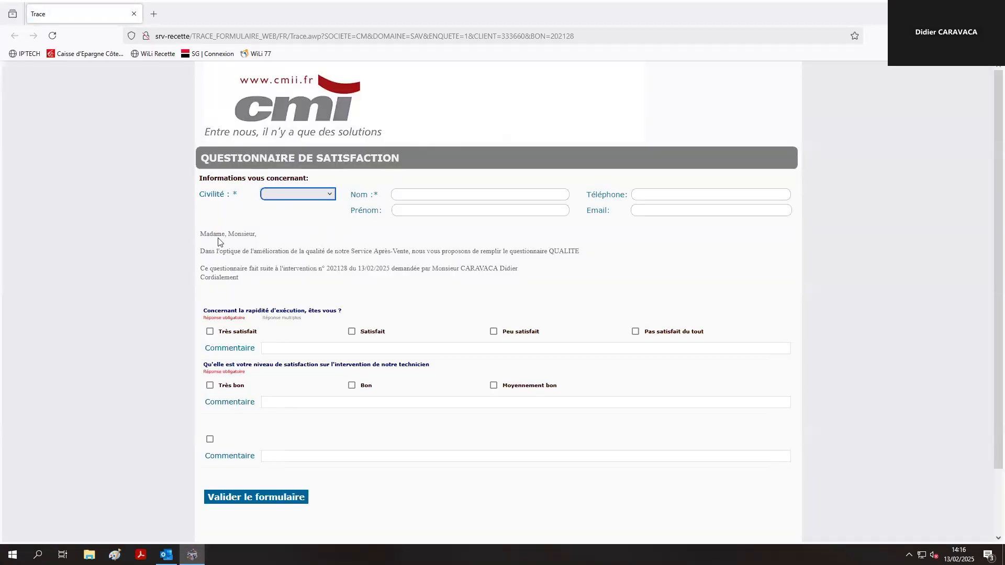
pyautogui.click(285, 195)
pyautogui.click(286, 274)
pyautogui.click(423, 195)
pyautogui.write('CARAVCA')
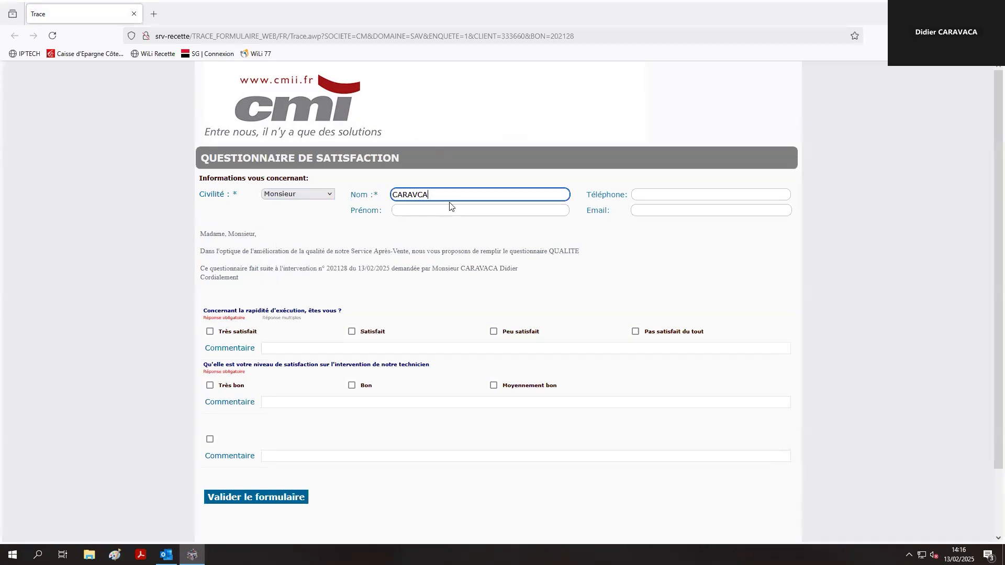
pyautogui.press('BackSpace')
pyautogui.press('BackSpace')
pyautogui.write('AC')
# Answer Très satisfait for execution speed and Bon for the technician's intervention, and submit the questionnaire.
pyautogui.click(208, 332)
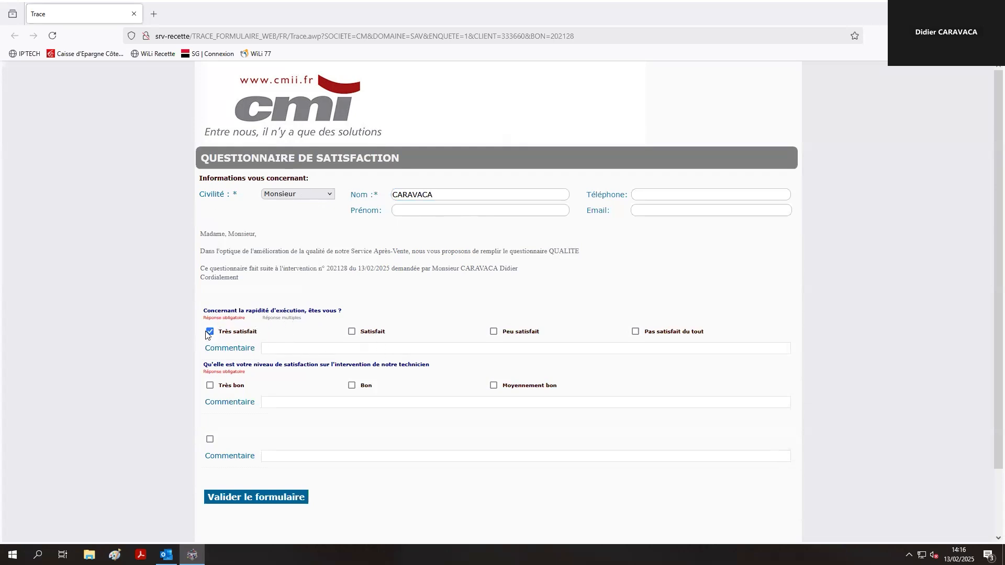
pyautogui.click(351, 385)
pyautogui.click(255, 500)
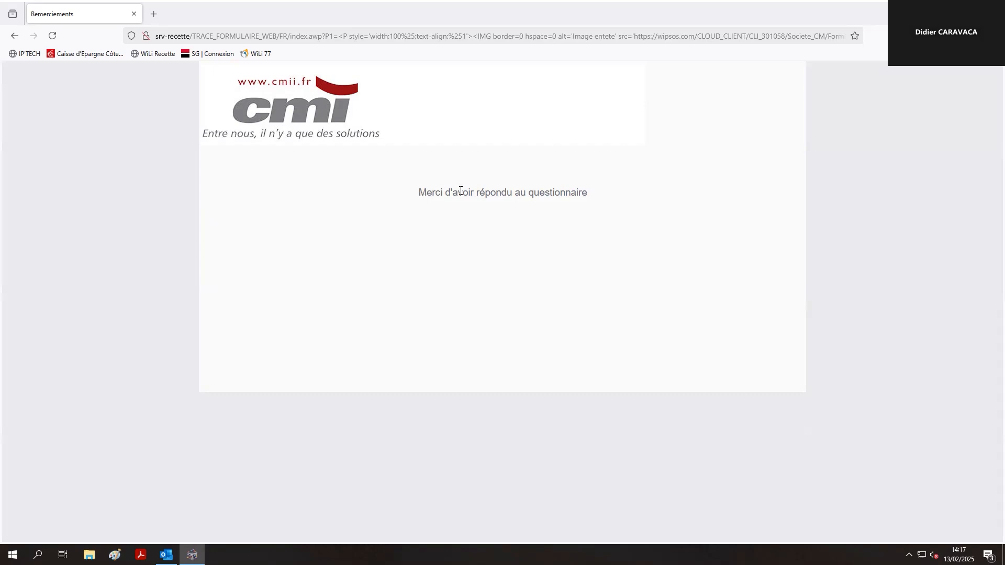
# Close the thank-you page and try the questionnaire link in the QUALITE e-mail again.
pyautogui.click(135, 14)
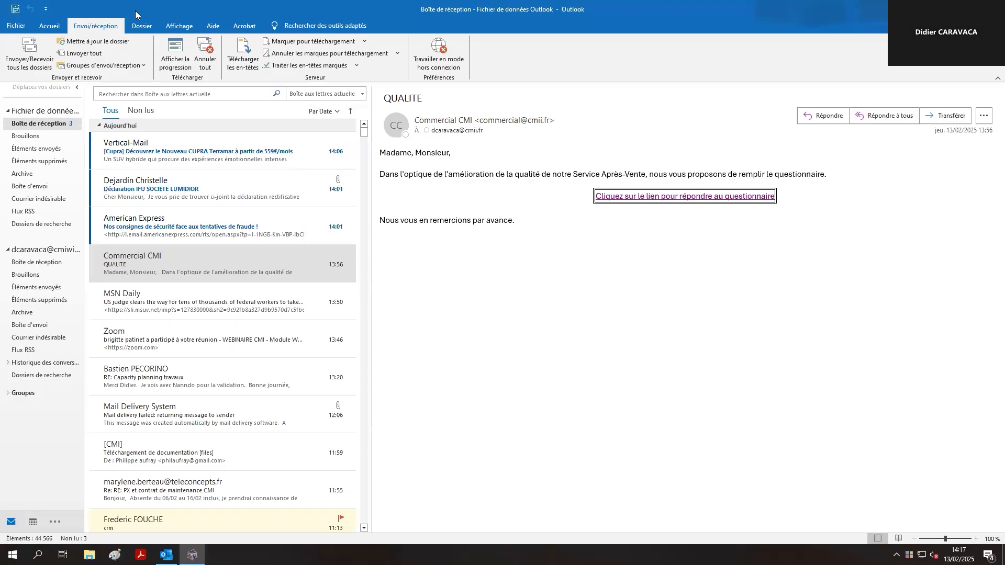
pyautogui.click(650, 195)
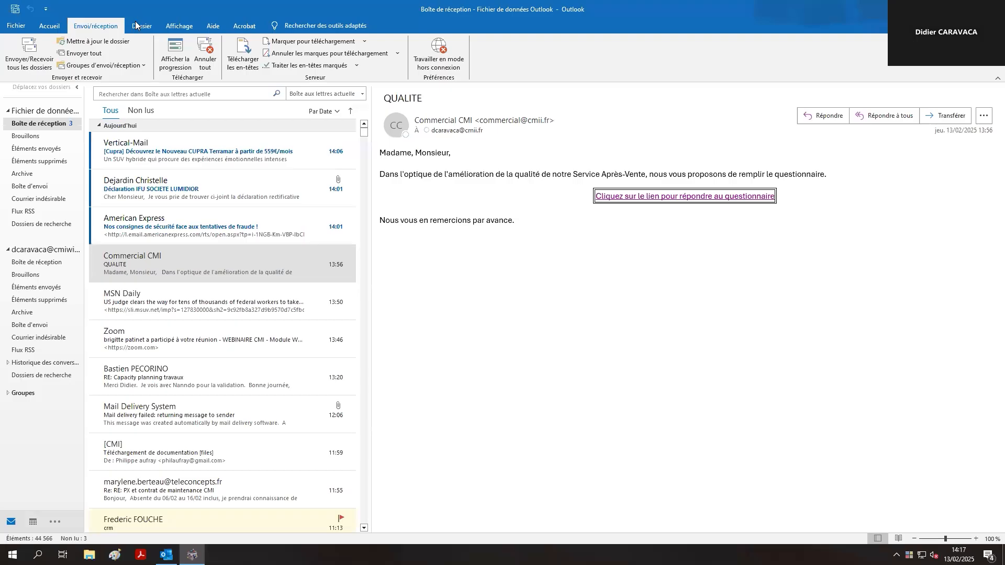
pyautogui.click(134, 13)
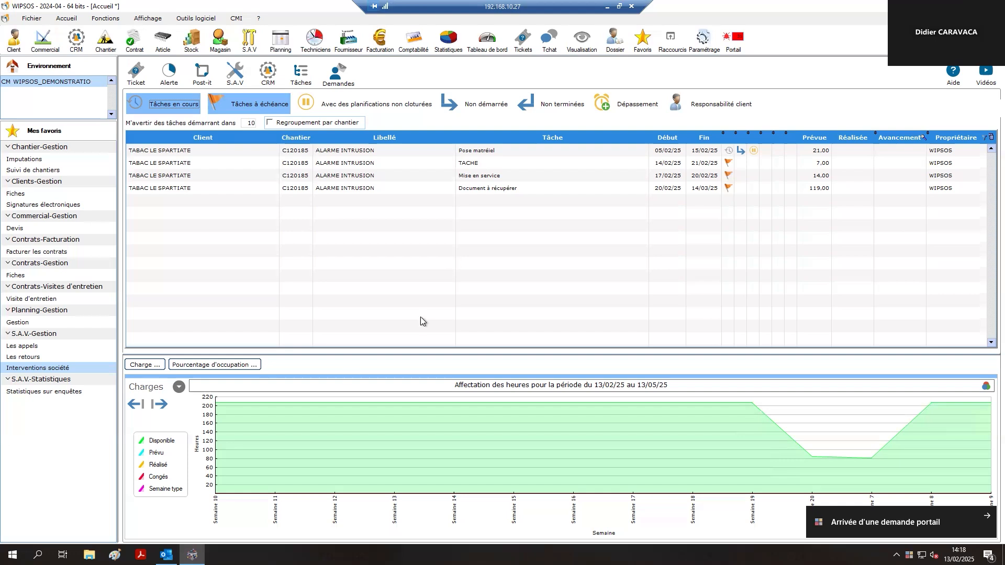
# In WIPSOS, open the SOCIETE MARTIN. ET CIE work order from the company interventions and display its internal survey.
pyautogui.click(29, 369)
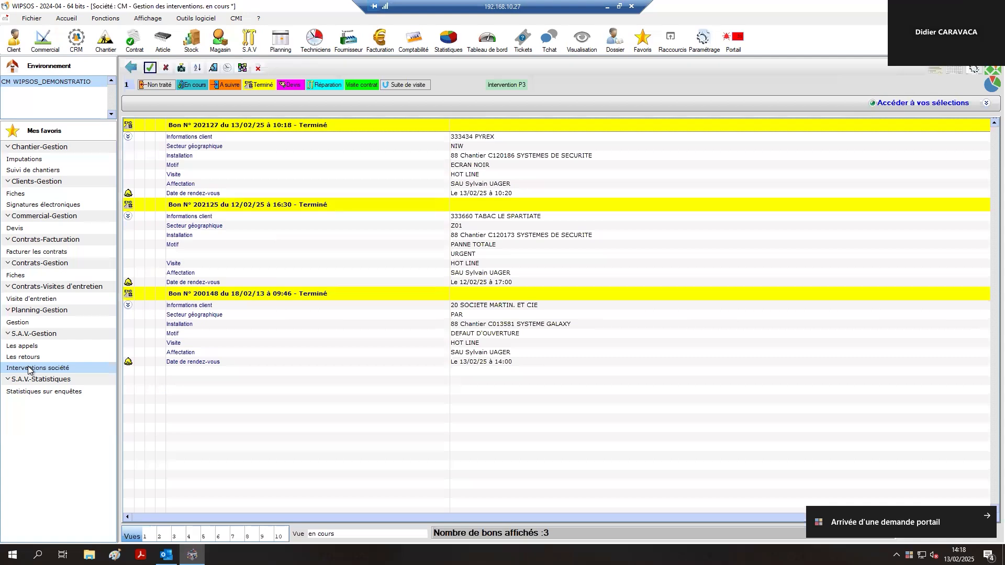
pyautogui.doubleClick(473, 309)
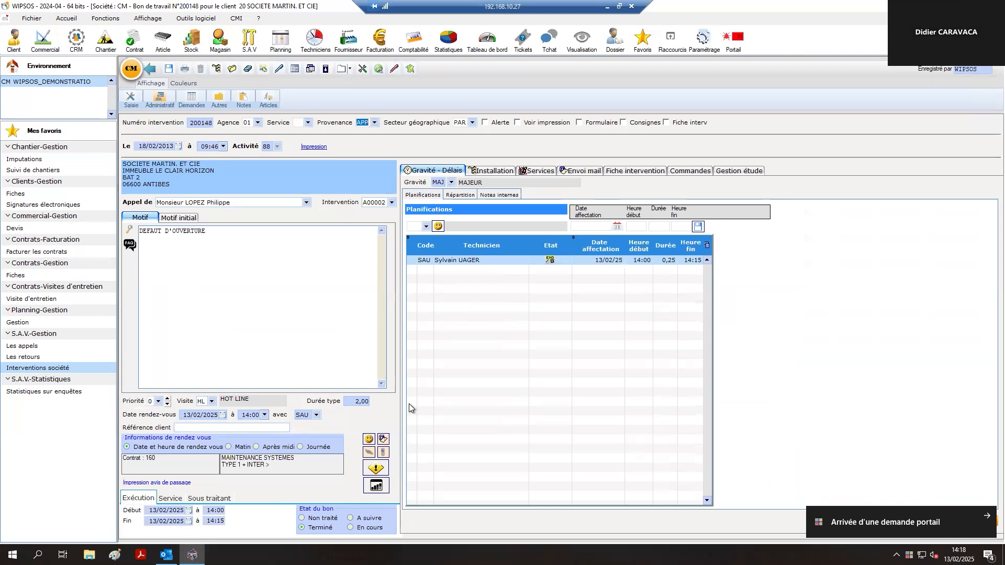
pyautogui.click(375, 487)
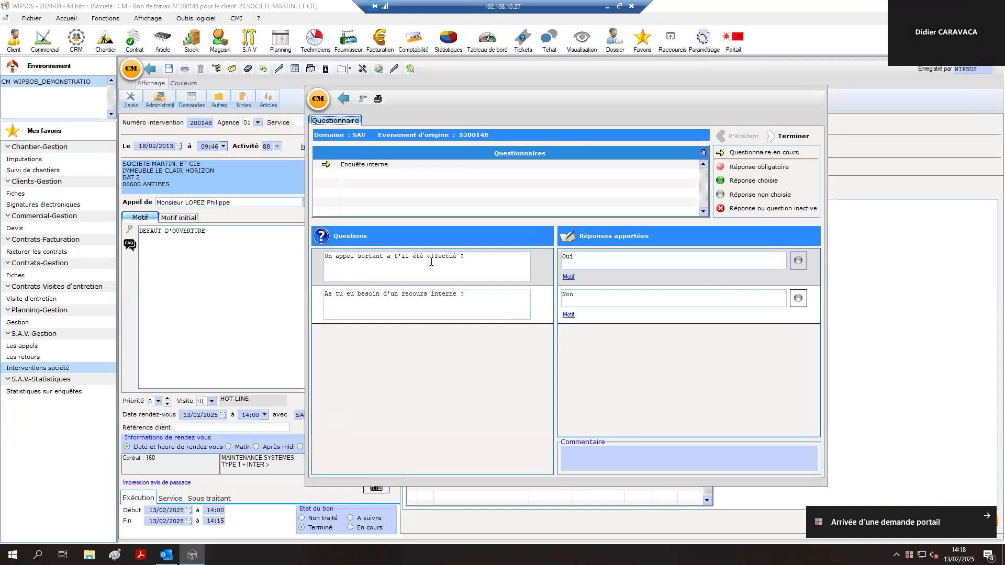
# Answer Oui to both the outgoing call and internal recourse questions, finish the internal survey and save the work order.
pyautogui.click(464, 259)
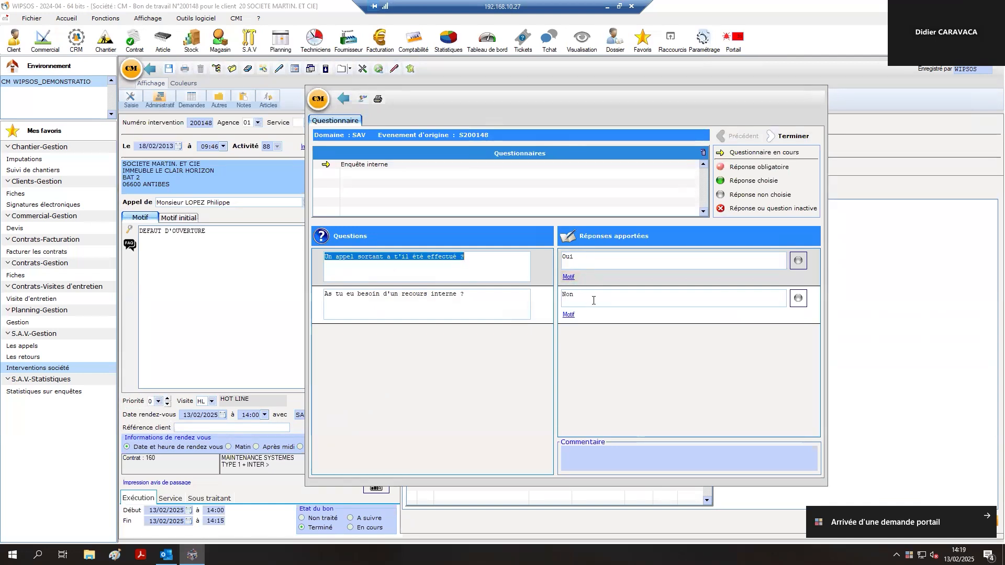
pyautogui.click(798, 260)
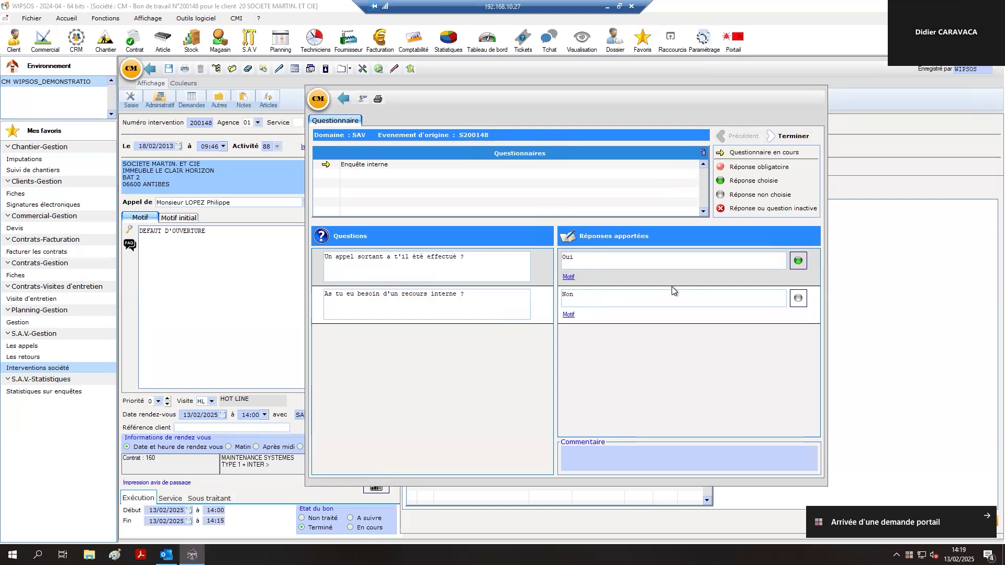
pyautogui.click(538, 302)
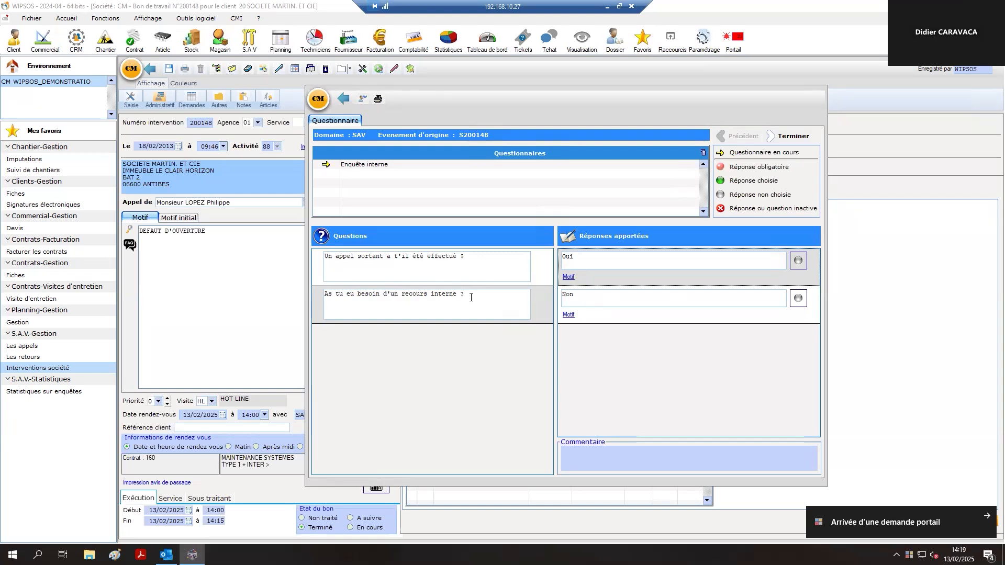
pyautogui.click(798, 260)
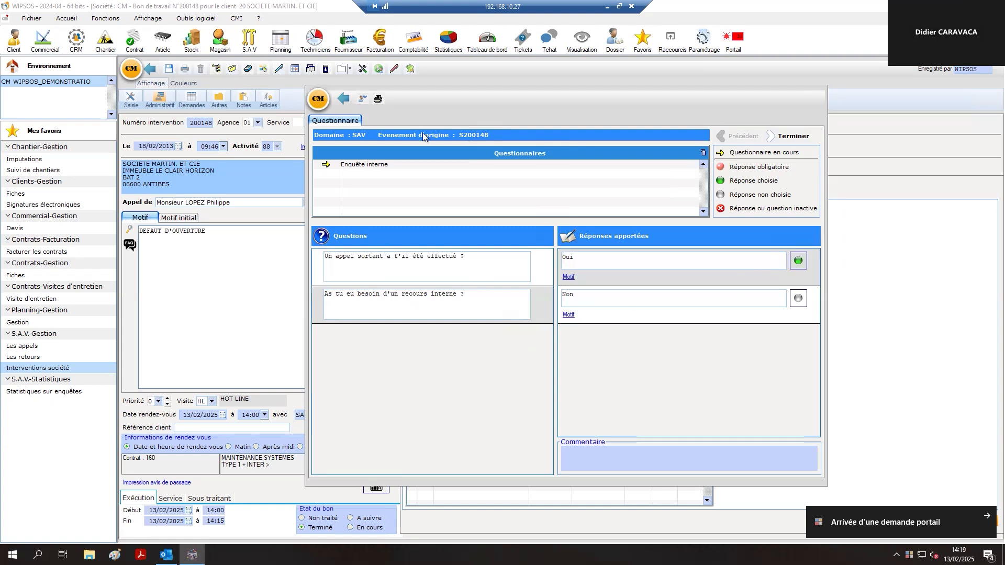
pyautogui.click(791, 135)
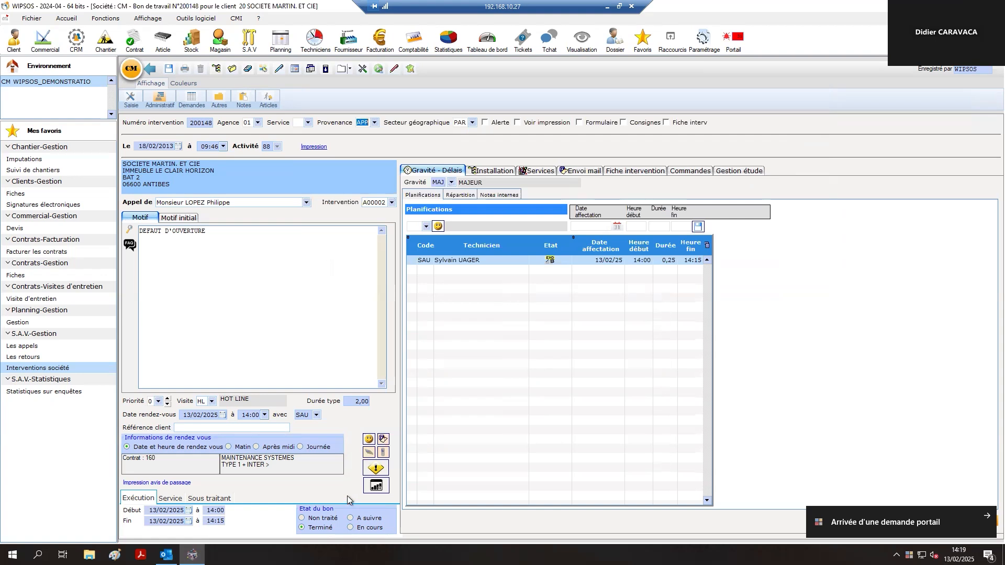
pyautogui.click(169, 68)
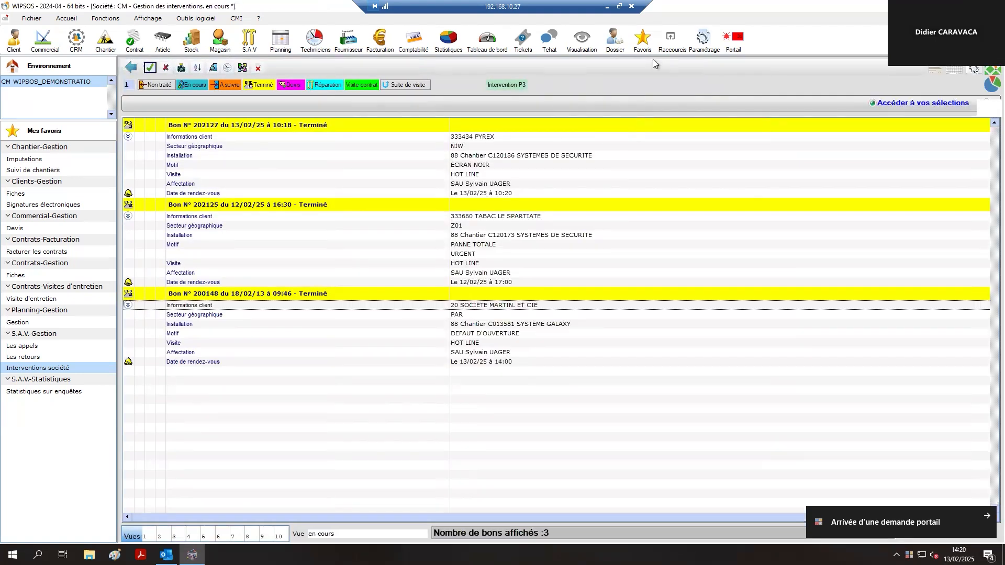
# Open the S.A.V. survey statistics and display the results of the IPSOS Connect form.
pyautogui.click(249, 39)
pyautogui.click(51, 494)
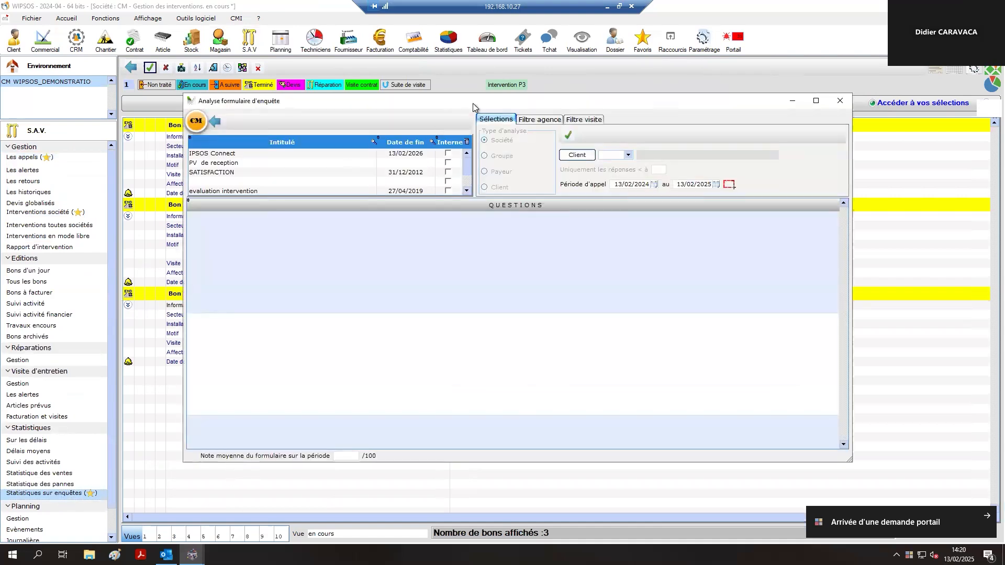
pyautogui.moveTo(473, 103); pyautogui.dragTo(507, 108)
pyautogui.click(350, 158)
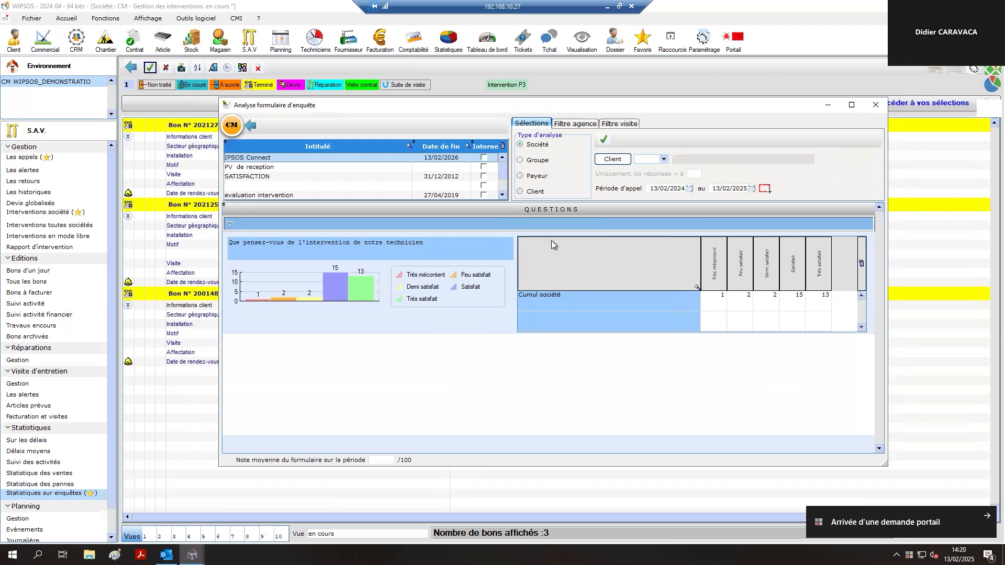
# Set the IPSOS Connect survey analysis type to Client and enlarge the question's results area to review the client rows.
pyautogui.click(521, 163)
pyautogui.click(533, 176)
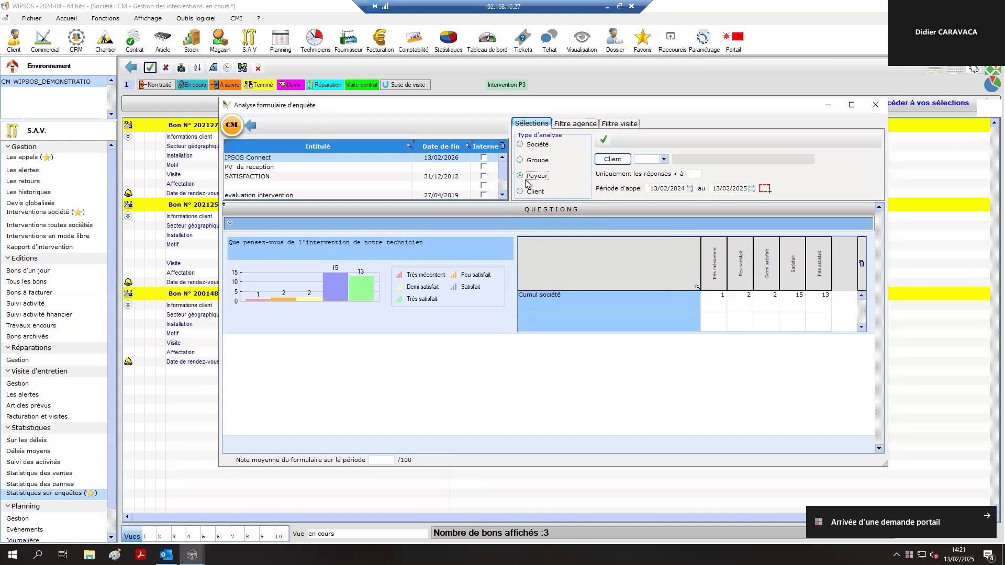
pyautogui.click(525, 192)
pyautogui.click(605, 141)
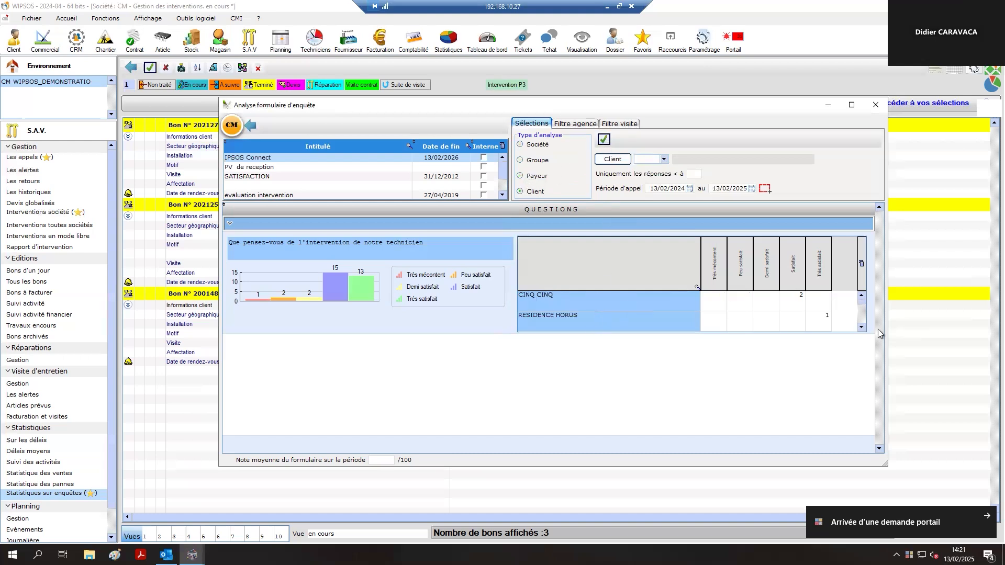
pyautogui.moveTo(862, 334); pyautogui.dragTo(858, 441)
pyautogui.scroll(-2, 538, 328)
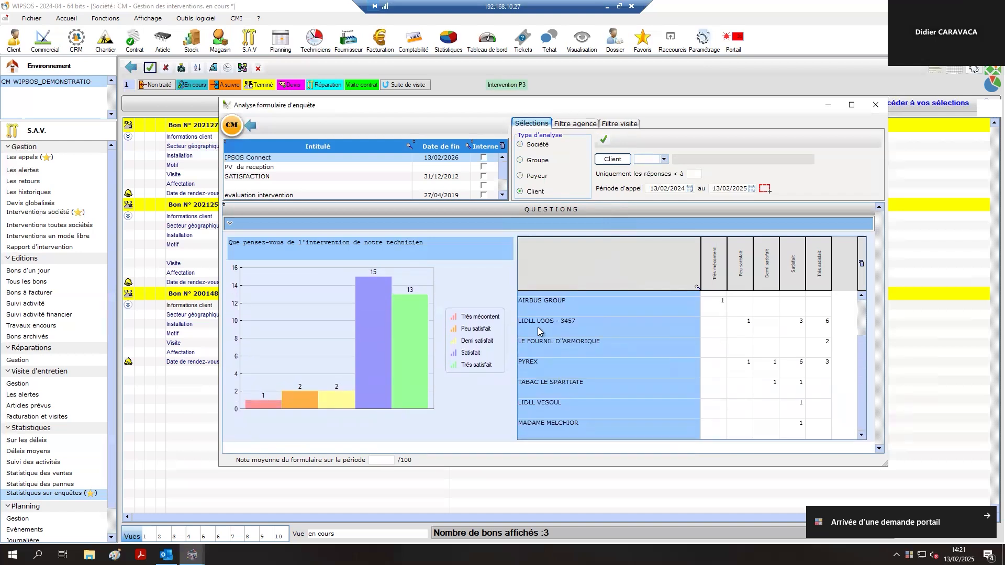
# Open the detailed analysis of LIDLL LOOS - 3457, check the actions available for the ECRAN NOIR work order, and close the analysis.
pyautogui.rightClick(569, 328)
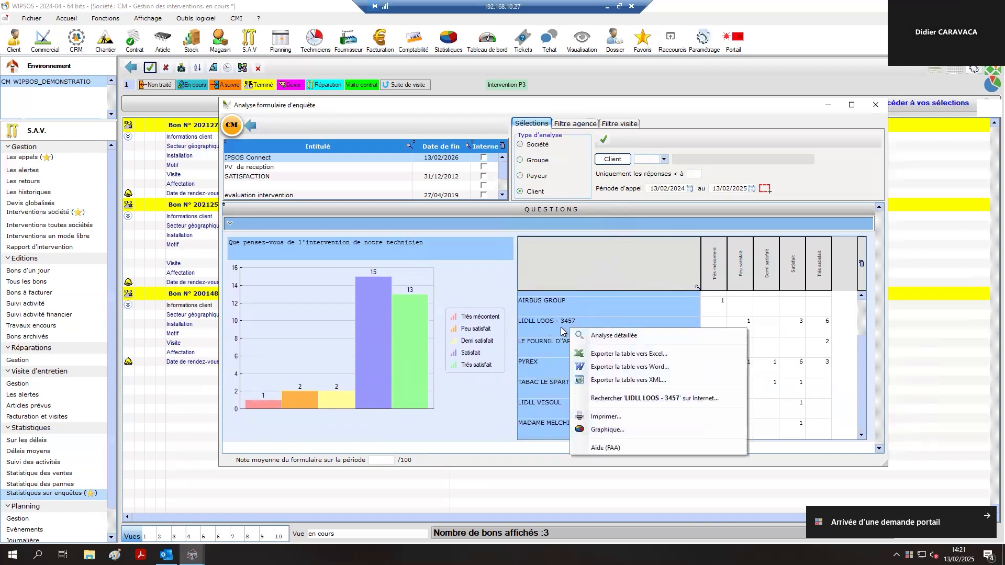
pyautogui.click(596, 336)
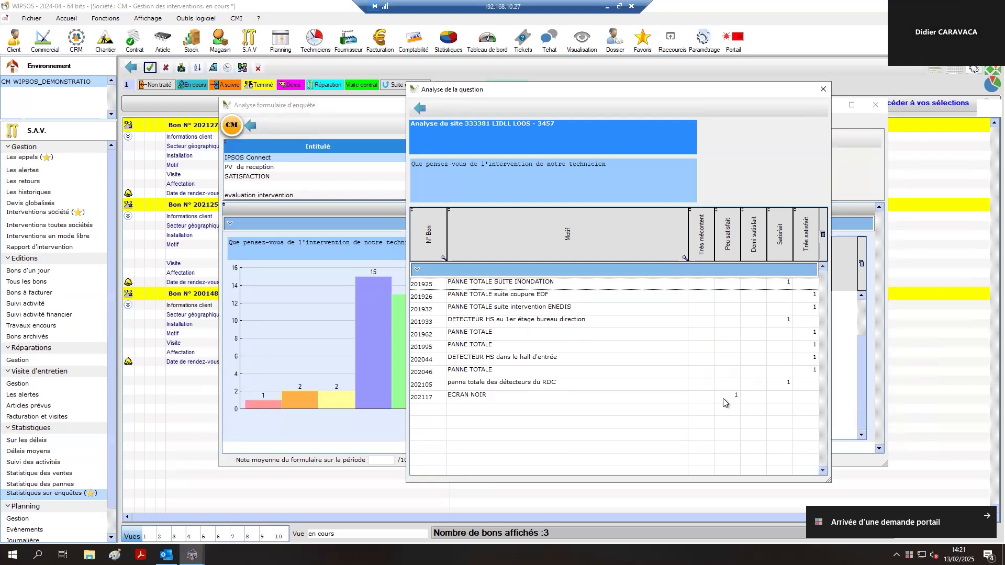
pyautogui.click(471, 396)
pyautogui.rightClick(418, 401)
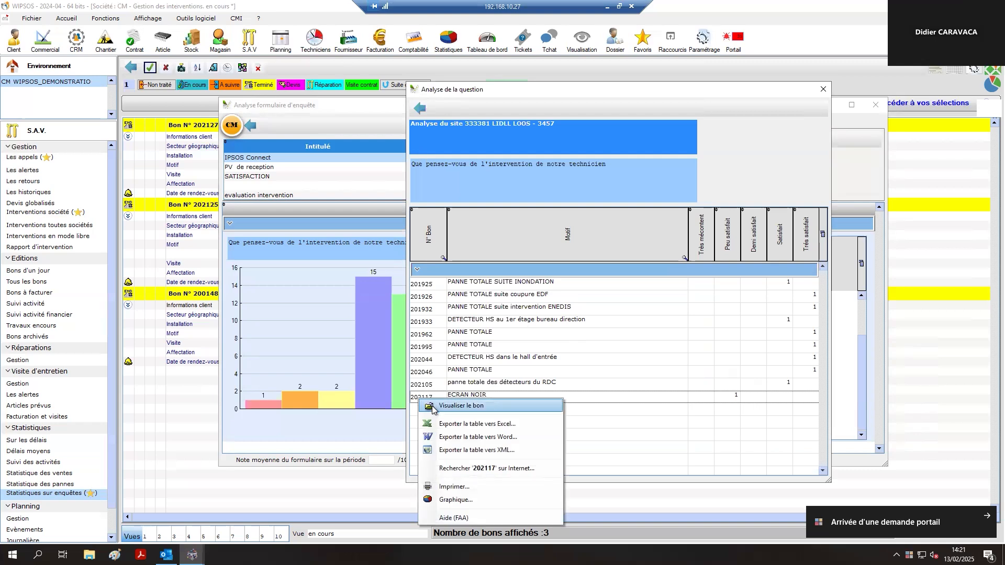
pyautogui.click(419, 109)
pyautogui.click(420, 109)
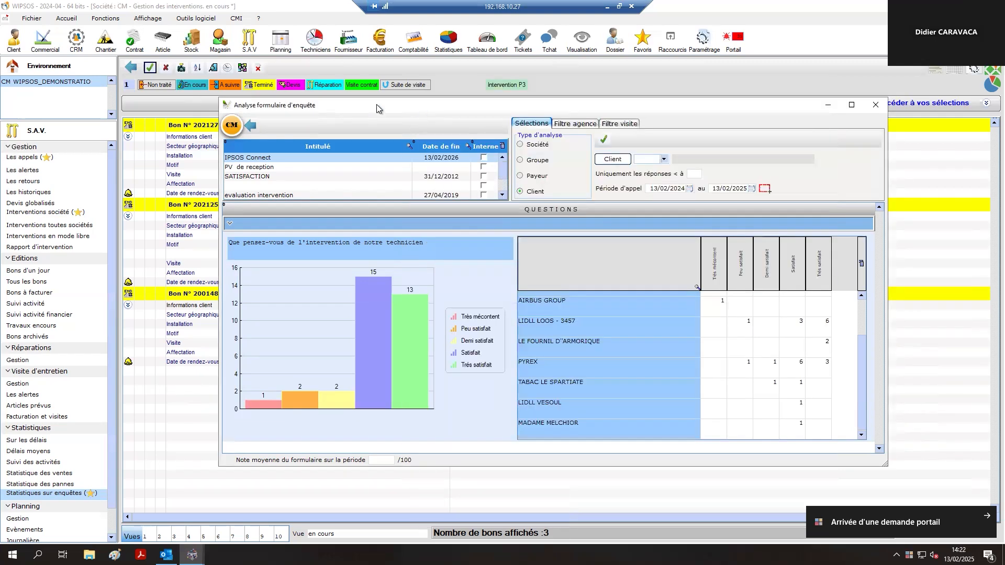
# Display the per-client survey results of the QUALITE form.
pyautogui.moveTo(376, 104); pyautogui.dragTo(351, 104)
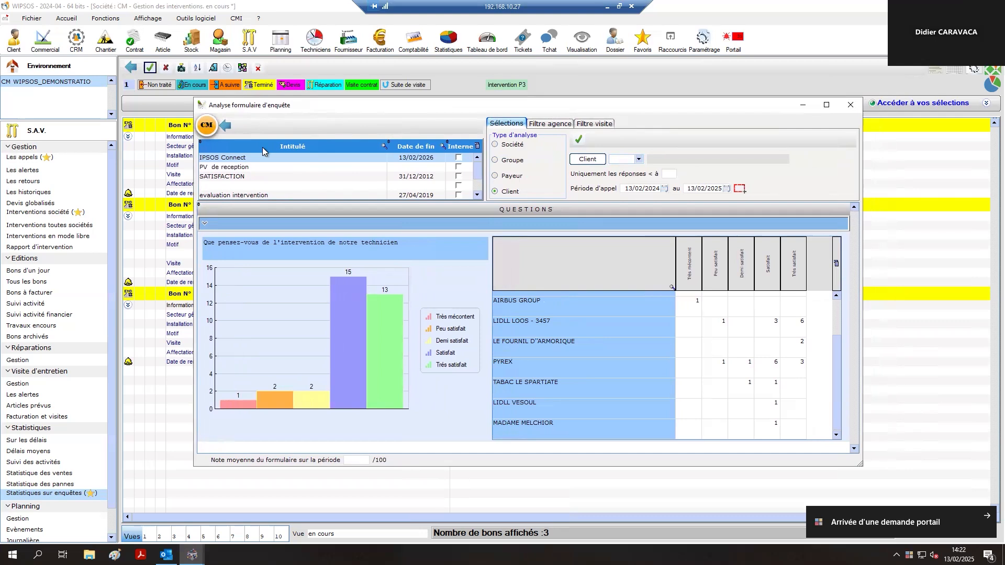
pyautogui.scroll(-2, 303, 164)
pyautogui.click(300, 184)
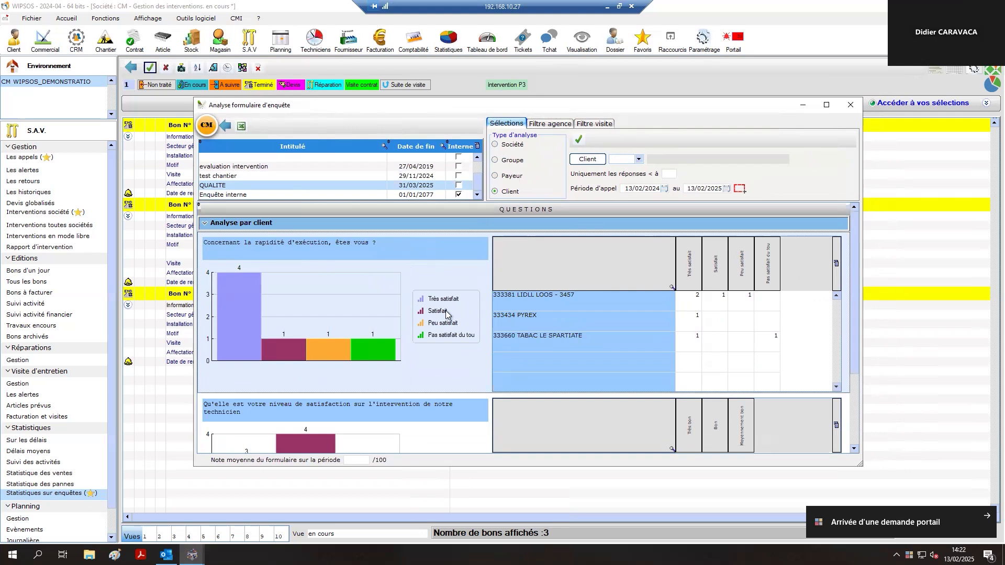
# Examine the detailed answers of LIDLL LOOS - 3457 on execution speed, including the actions for its PANNE TOTALE work order, and close the analysis.
pyautogui.rightClick(557, 310)
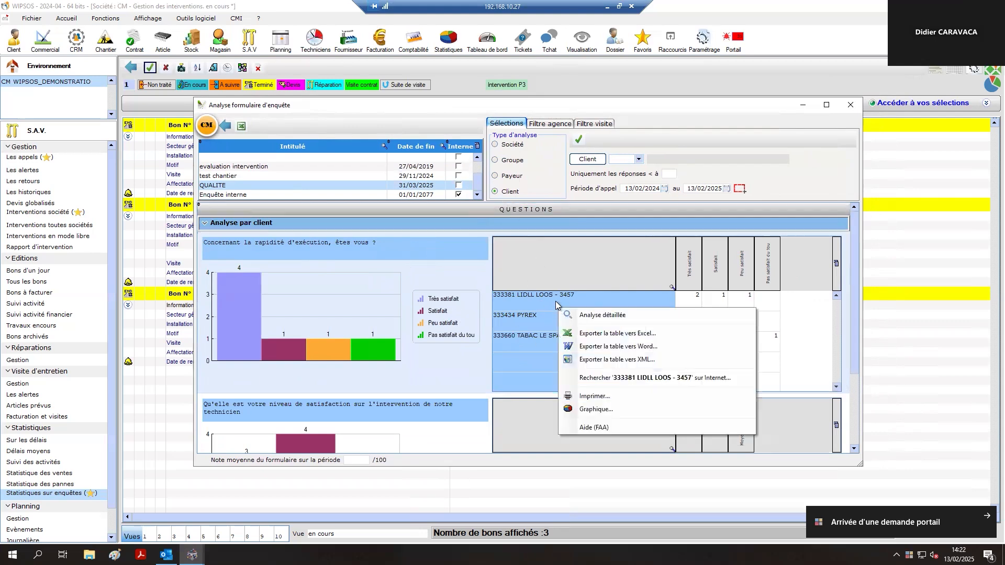
pyautogui.click(578, 318)
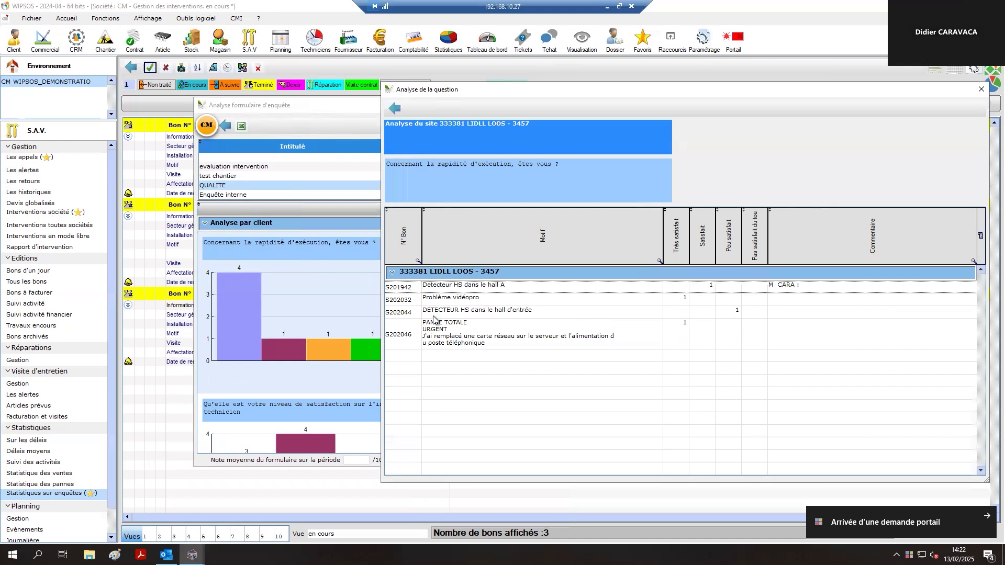
pyautogui.rightClick(446, 340)
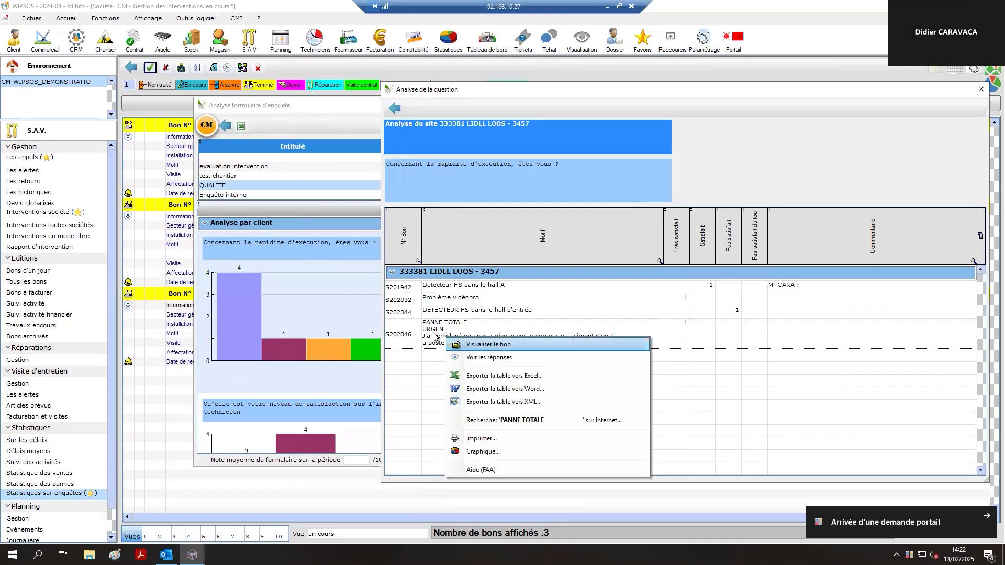
pyautogui.click(436, 335)
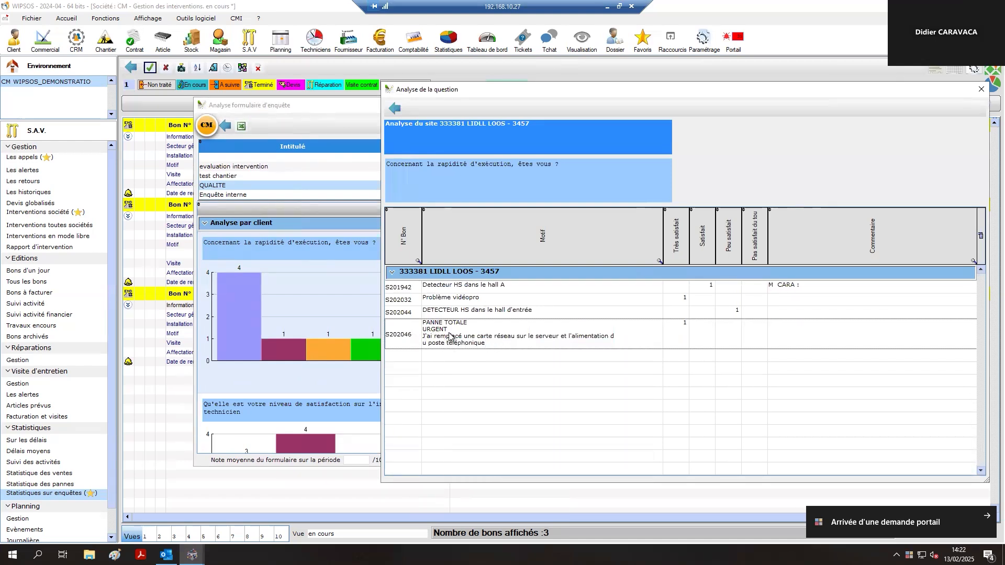
pyautogui.click(395, 108)
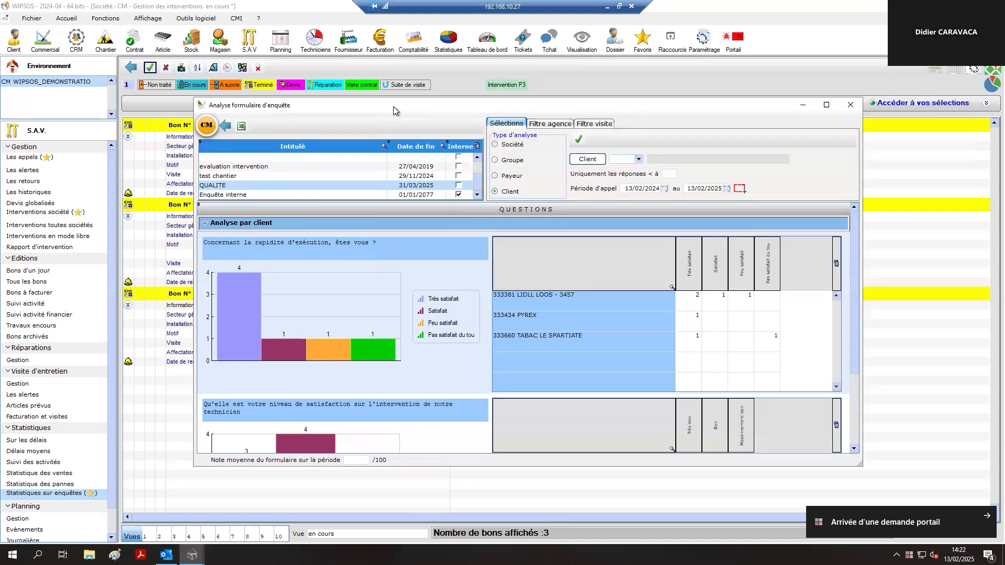
# Export the QUALITE survey results to an Excel workbook in the Bureau folder and open it.
pyautogui.click(242, 127)
pyautogui.click(235, 186)
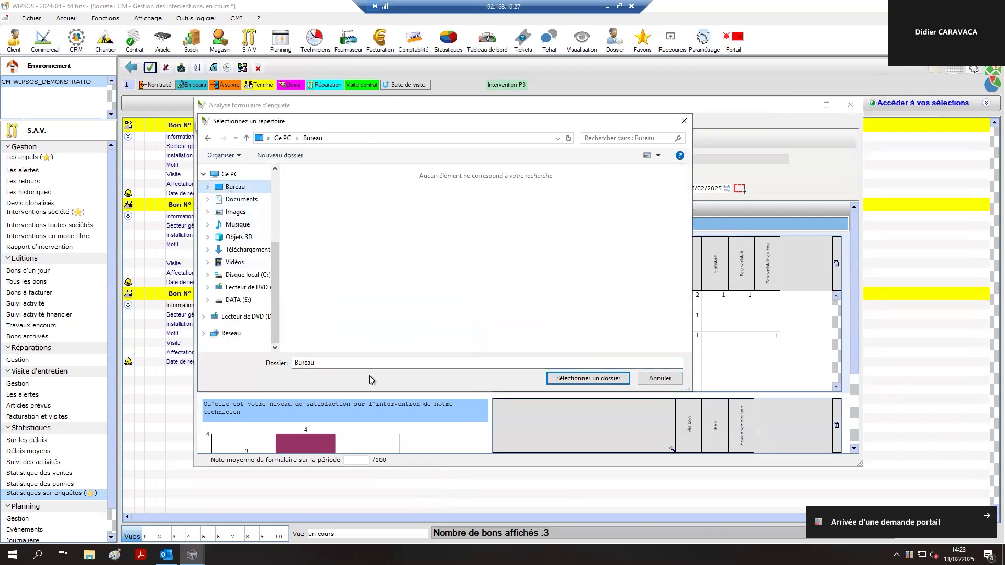
pyautogui.click(587, 378)
pyautogui.click(463, 265)
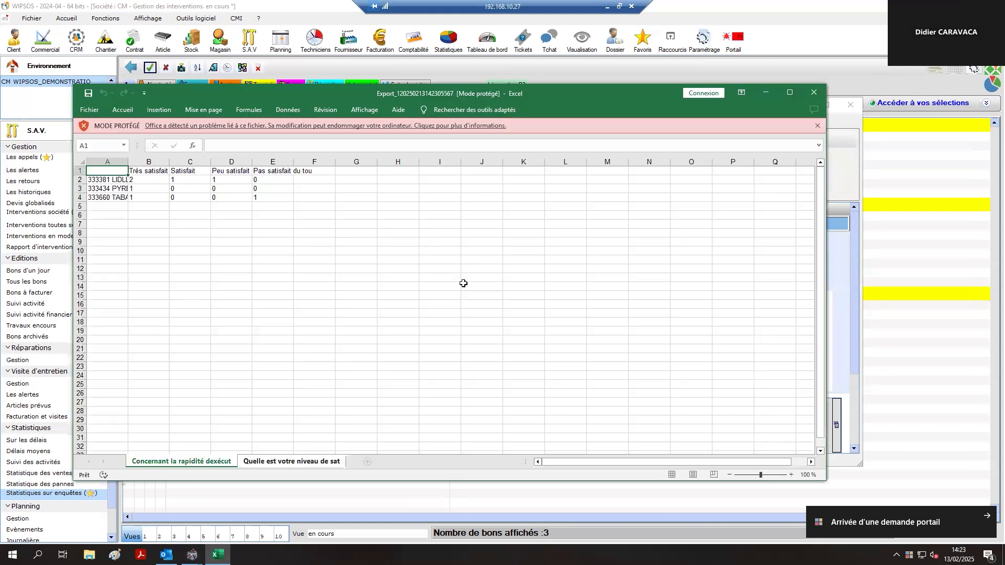
# Widen column A in the exported Excel workbook, review both question sheets and close the workbook.
pyautogui.moveTo(128, 162); pyautogui.dragTo(196, 162)
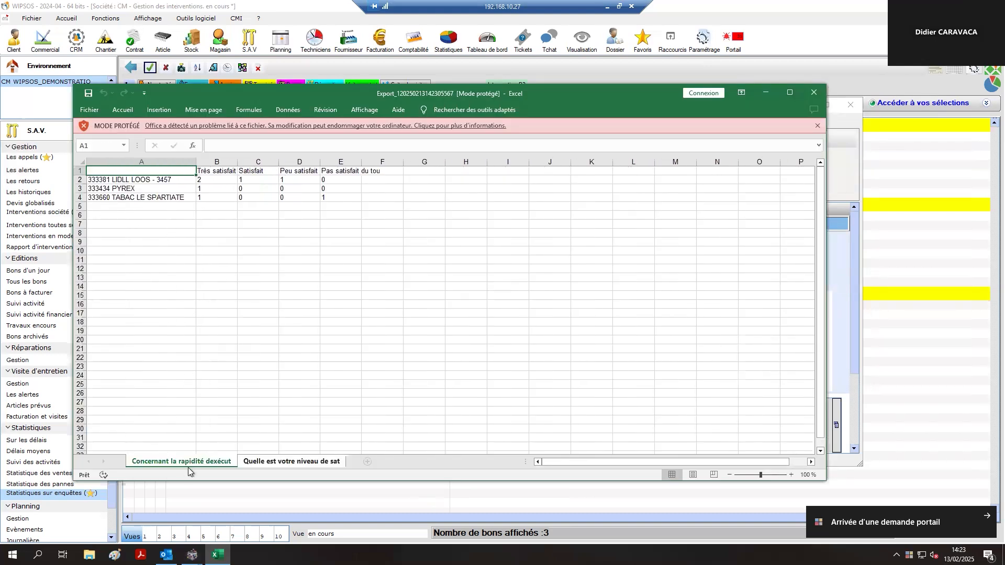
pyautogui.click(277, 461)
pyautogui.click(181, 461)
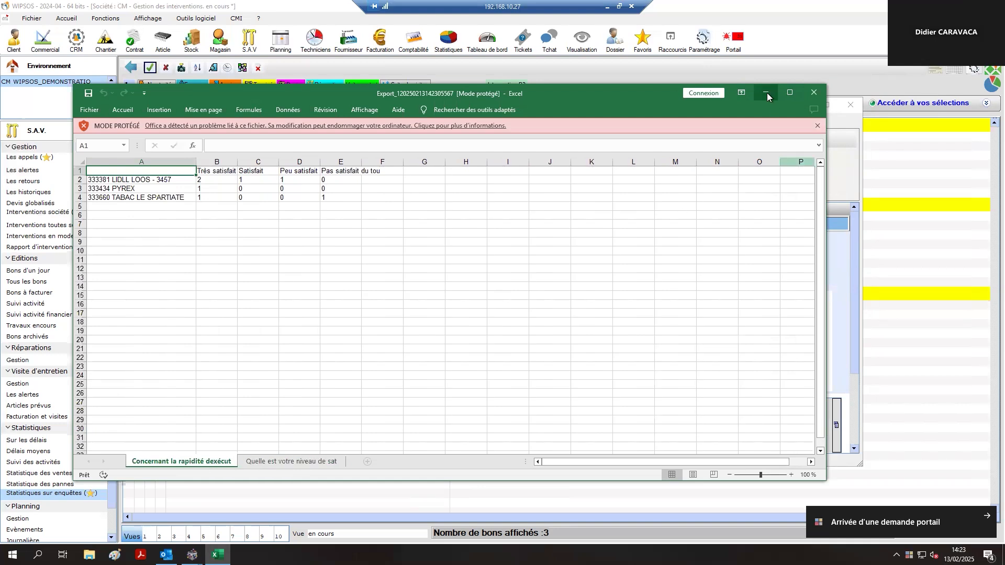
pyautogui.click(814, 92)
# Look at the agency and visit filters of the survey analysis and return to the general selections.
pyautogui.click(550, 126)
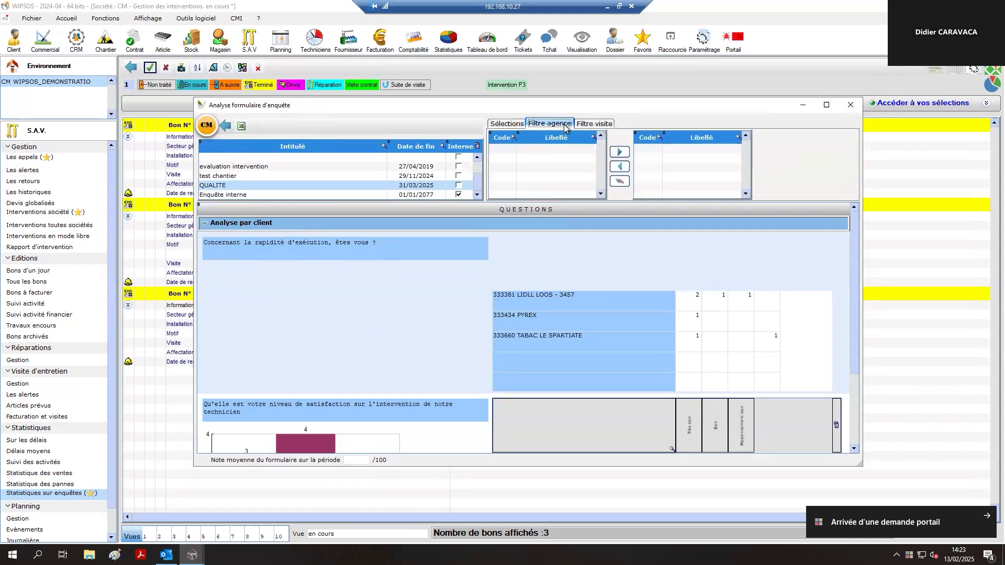
pyautogui.click(596, 124)
pyautogui.click(507, 123)
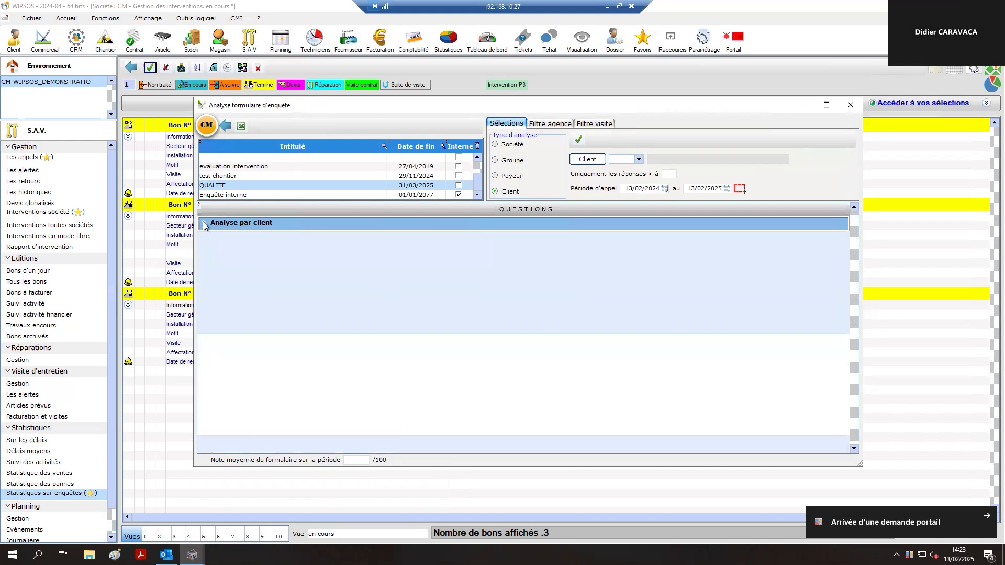
# Display the per-client results of the Enquête interne form and look through its questions.
pyautogui.click(230, 195)
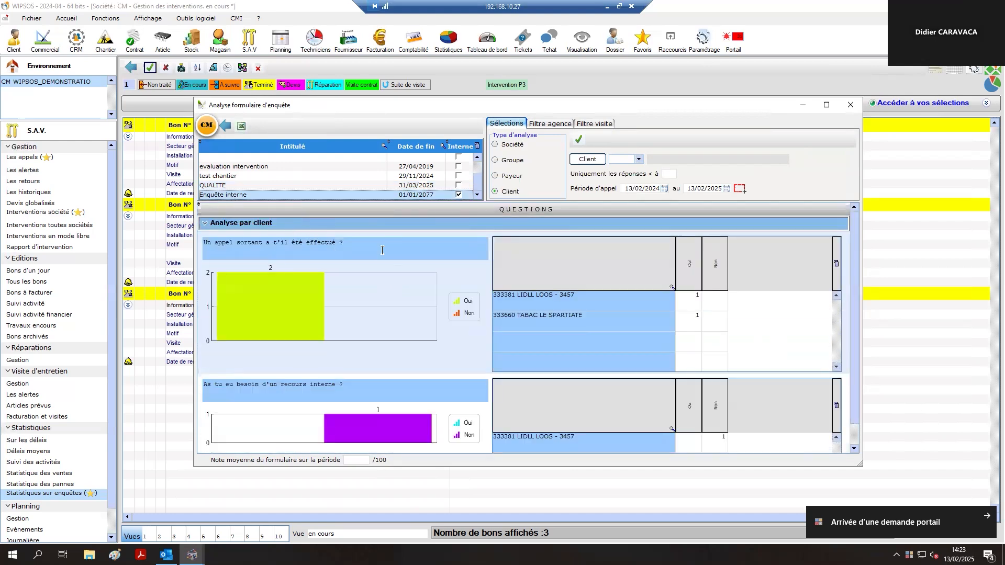
pyautogui.scroll(-1, 388, 253)
pyautogui.scroll(1, 388, 256)
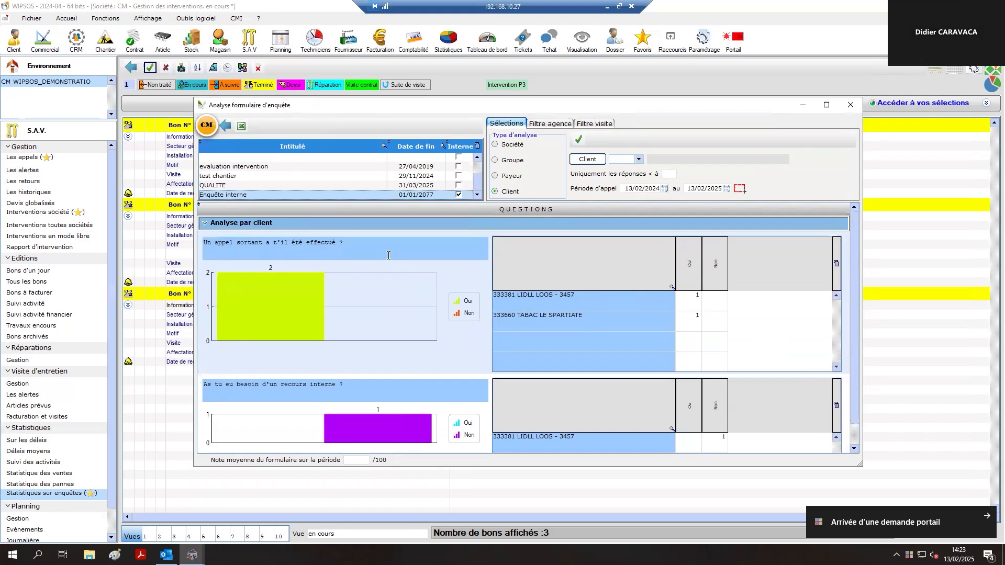